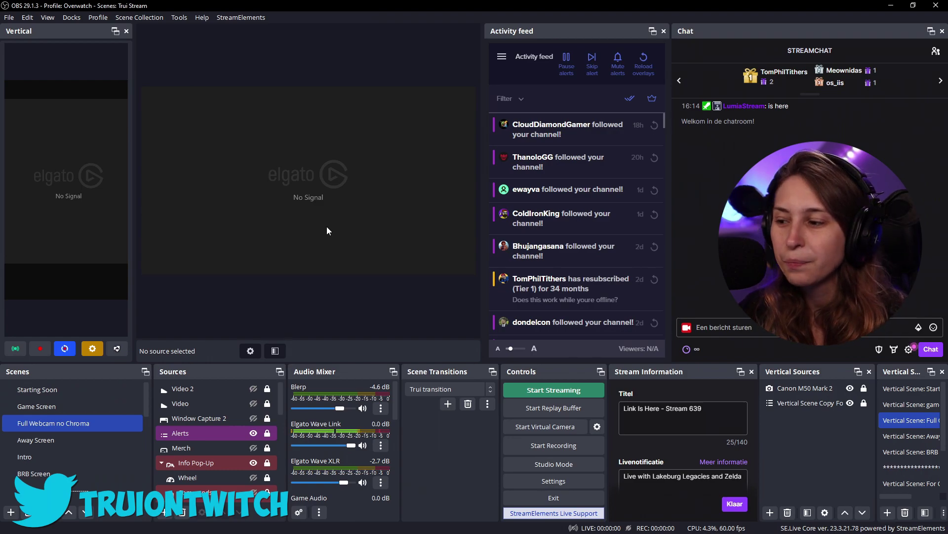
Switch between the BRB Screen and Full Webcam no Chroma scenes, checking the Clips source.
click(61, 473)
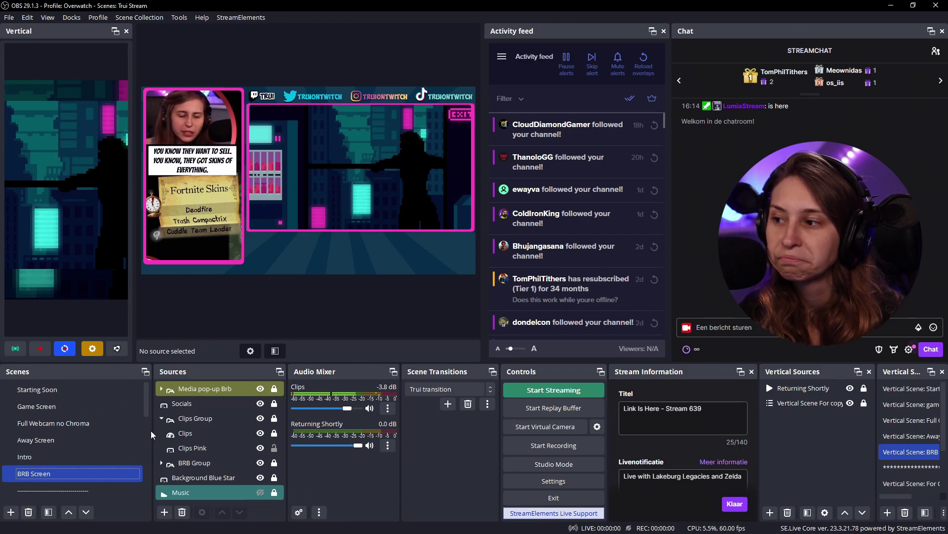
click(160, 429)
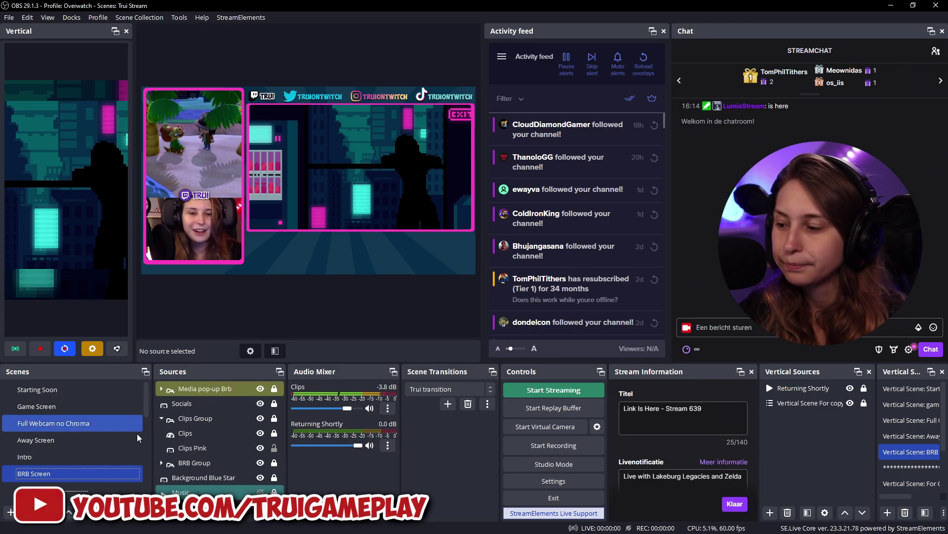
click(74, 423)
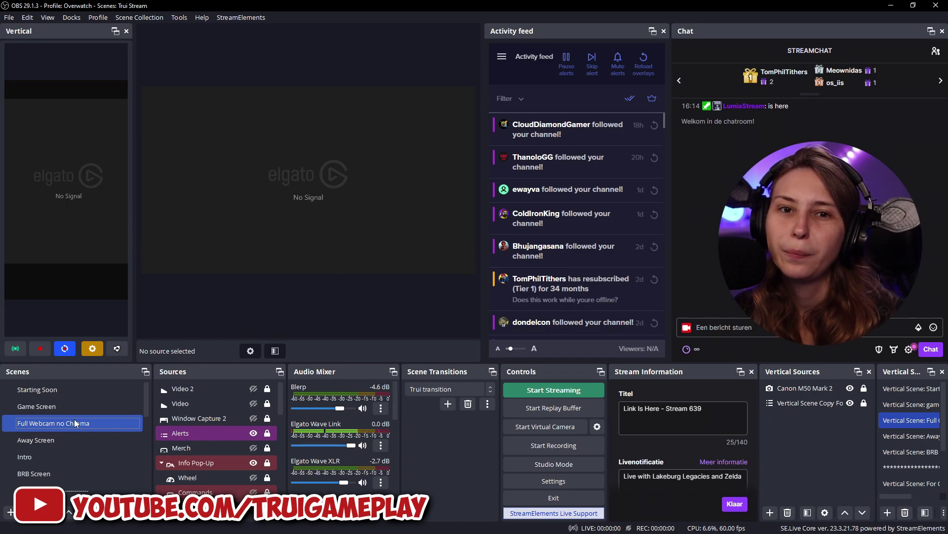
click(53, 477)
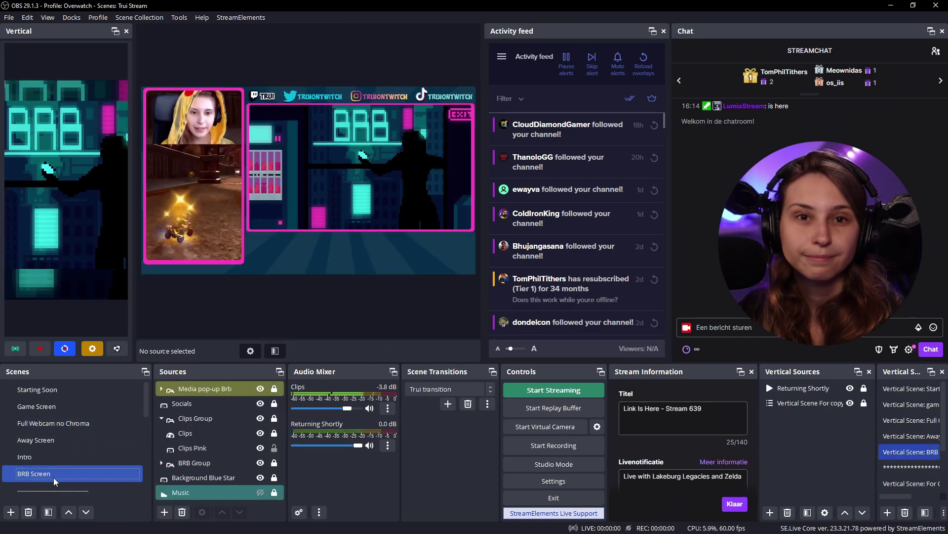
click(48, 423)
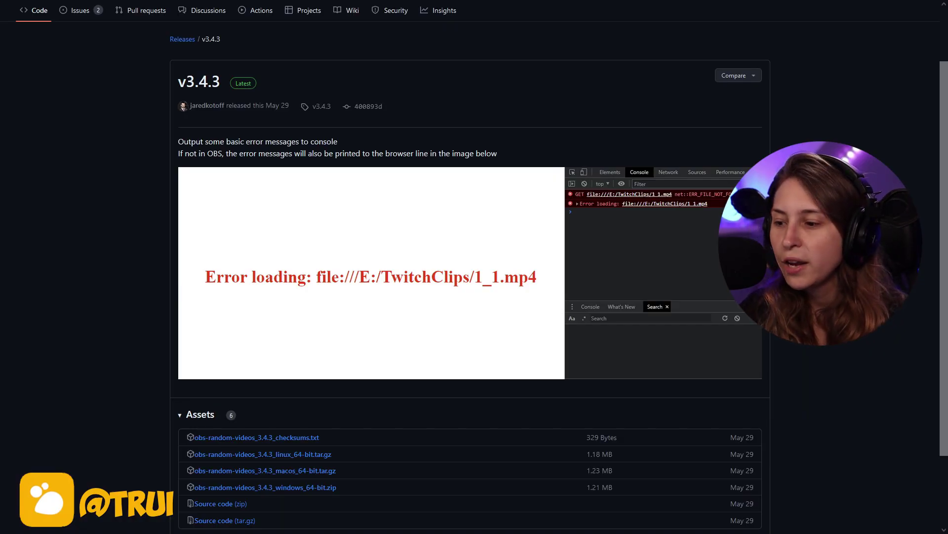
Download obs-random-videos_3.4.3_windows_64-bit.zip from the release Assets and open it in File Explorer.
scroll(468, 331, down, 1)
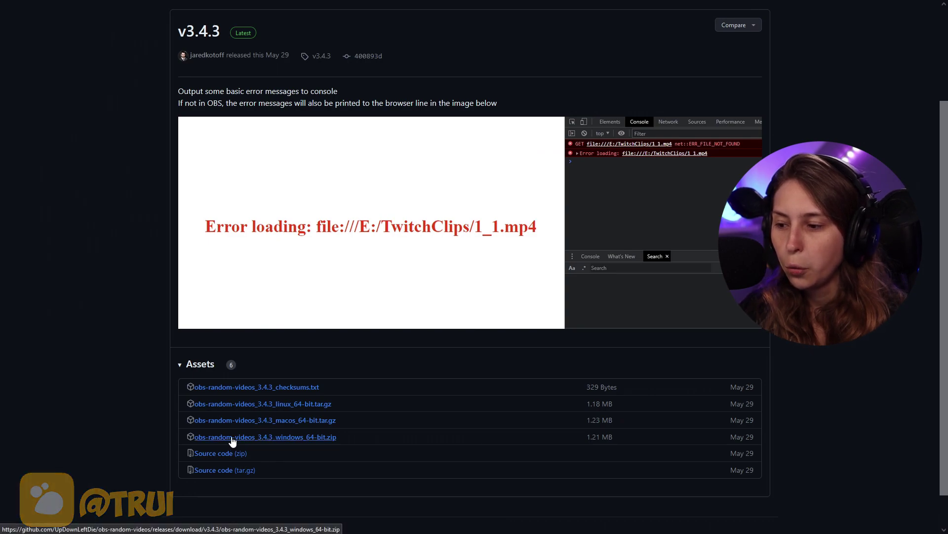
click(317, 445)
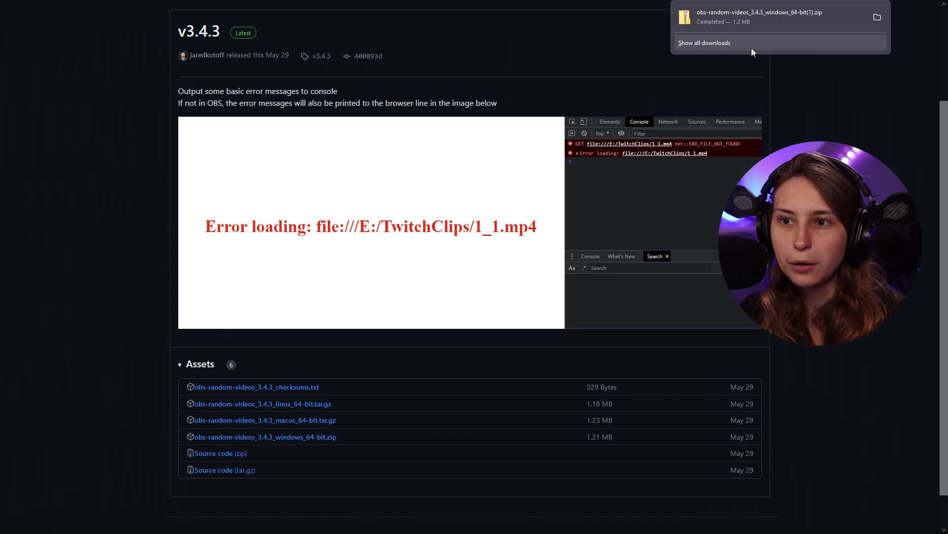
click(763, 21)
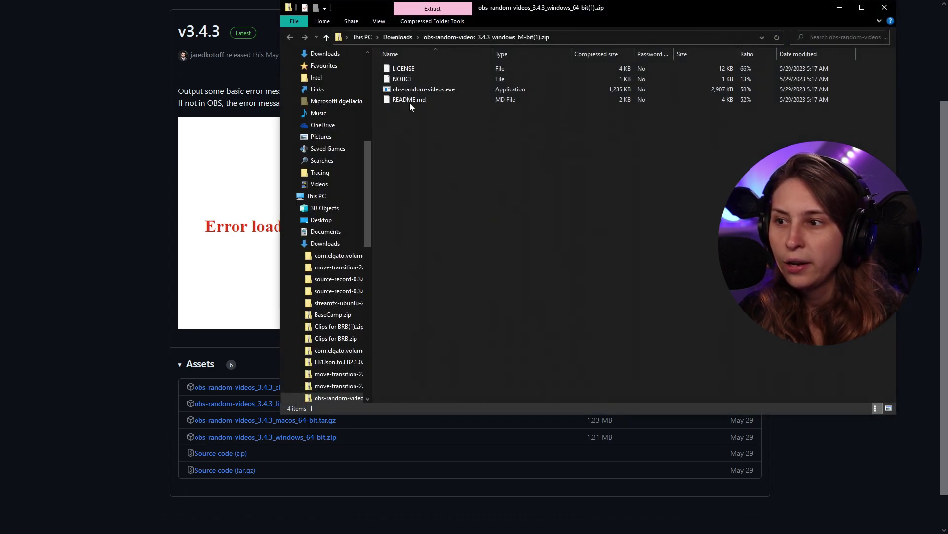
Select obs-random-videos.exe in the zip and arrange the D:\Twitch\BRB Screen\Clips window beside it.
click(411, 90)
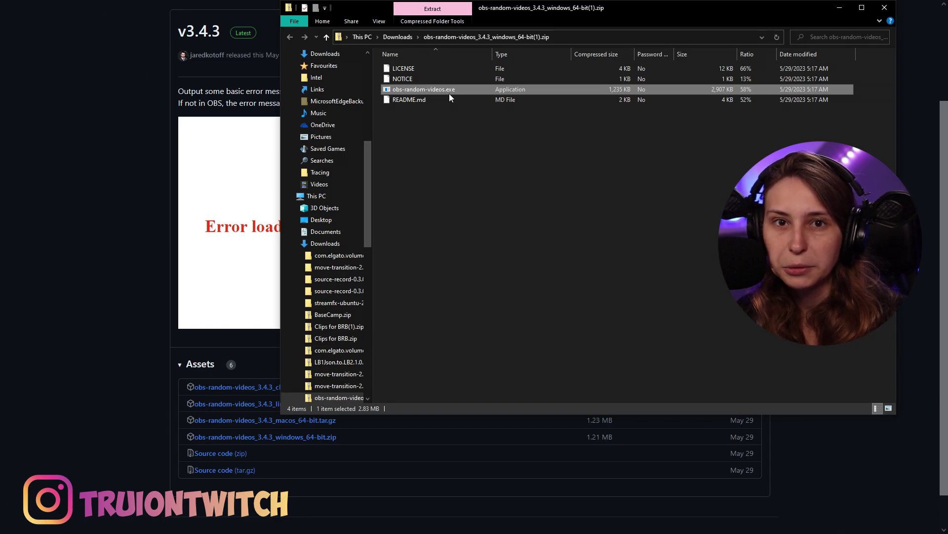
key(alt+Tab)
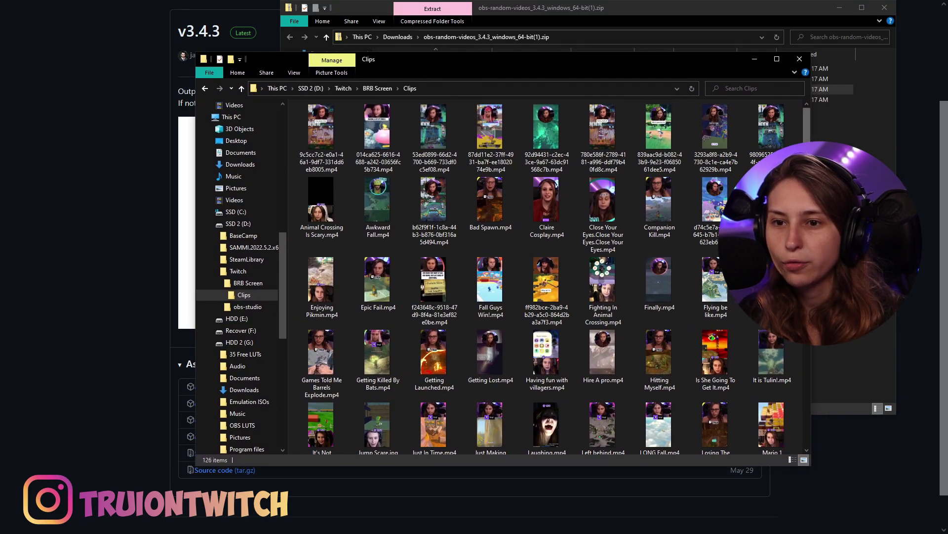
scroll(796, 411, down, 10)
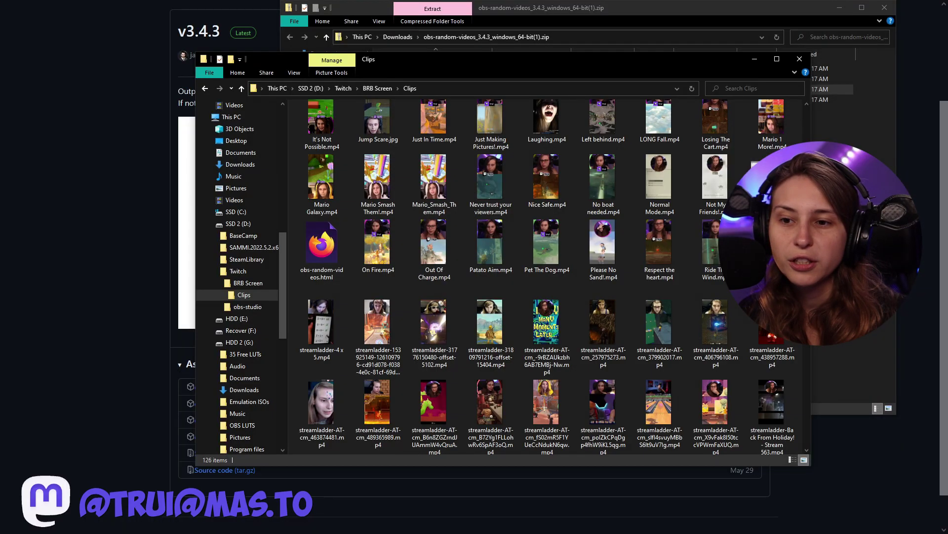
drag(737, 65, 675, 112)
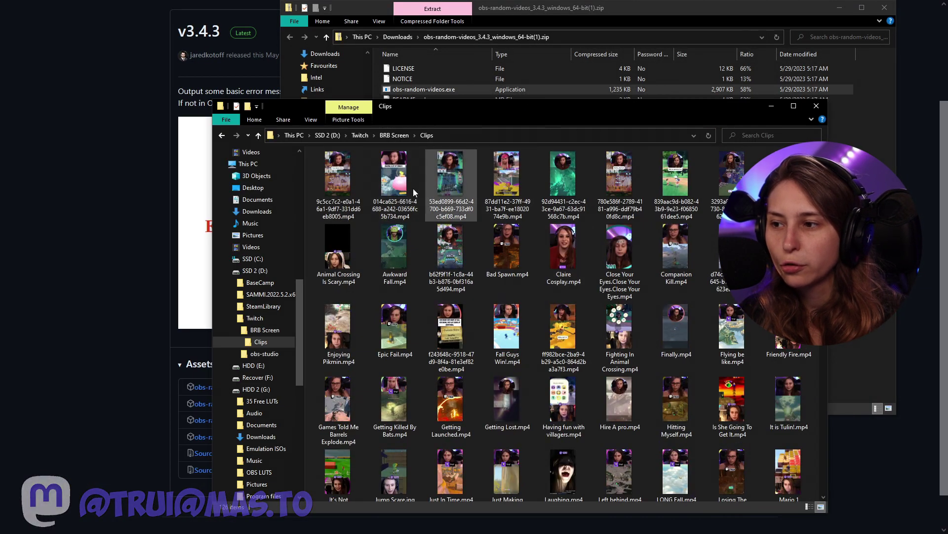
Copy the first four clips into the Tutorial folder under BRB Screen.
key(Home)
shift+click(516, 191)
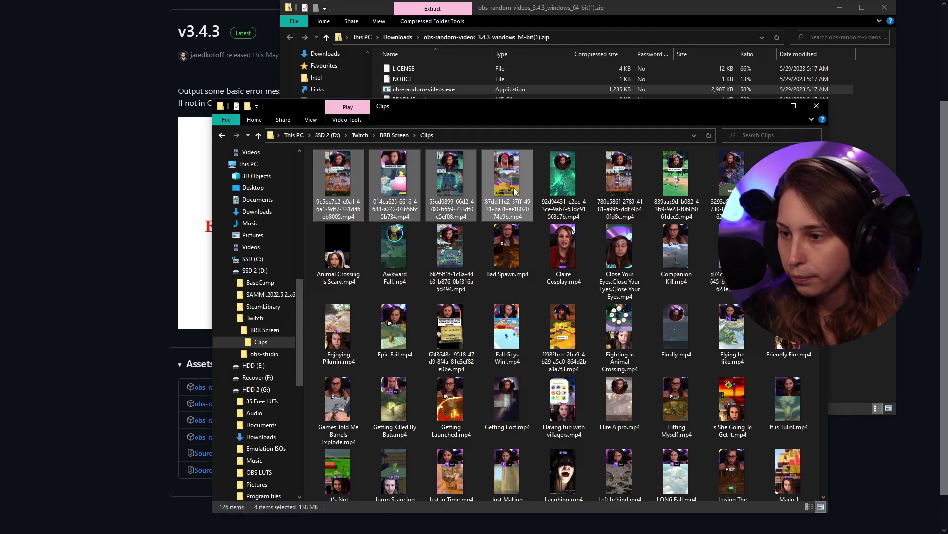
click(415, 135)
click(430, 157)
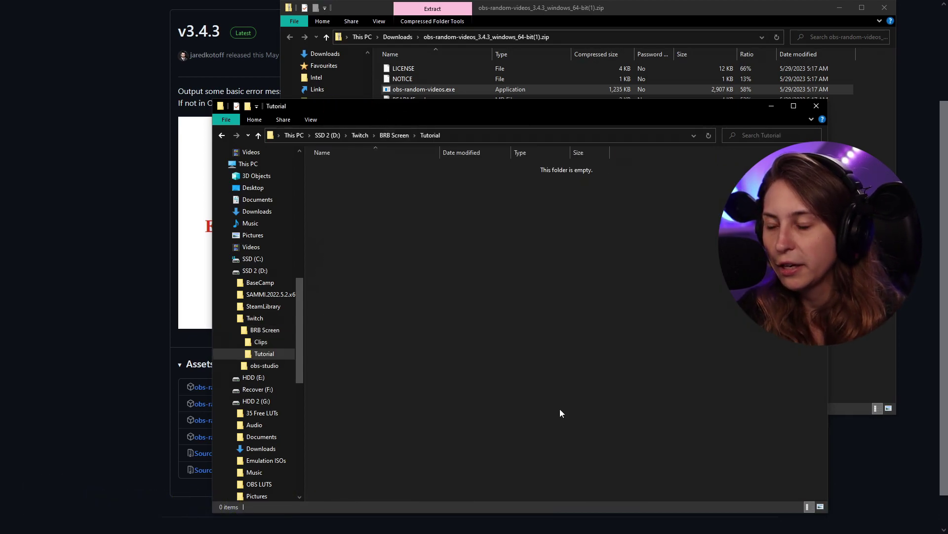
key(ctrl+v)
Show the Tutorial folder as large icons and copy obs-random-videos.exe into it from the zip.
click(310, 119)
click(474, 130)
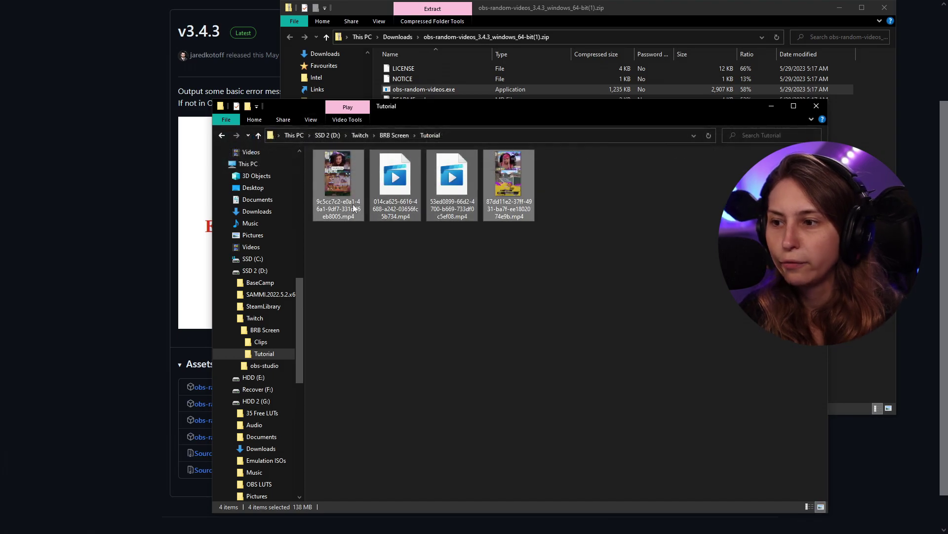
drag(544, 112, 522, 136)
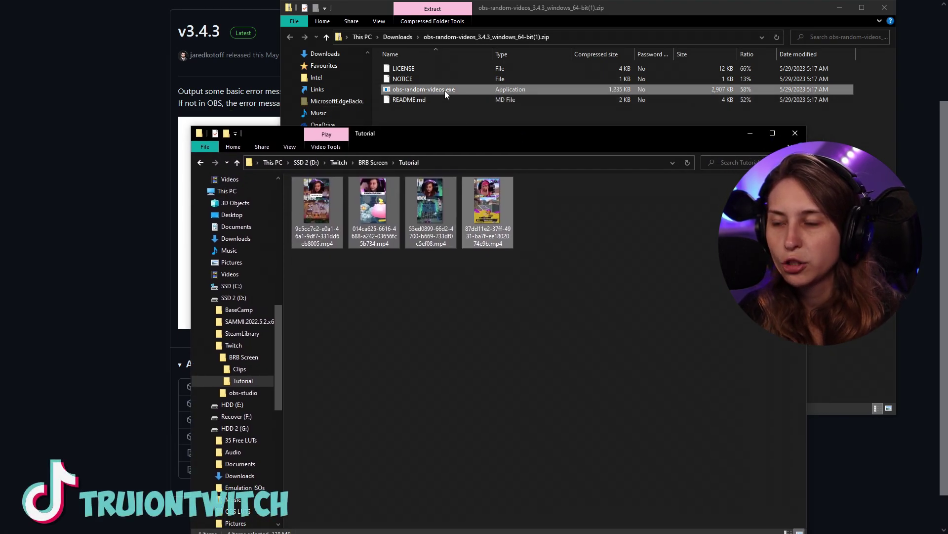
drag(444, 91, 631, 229)
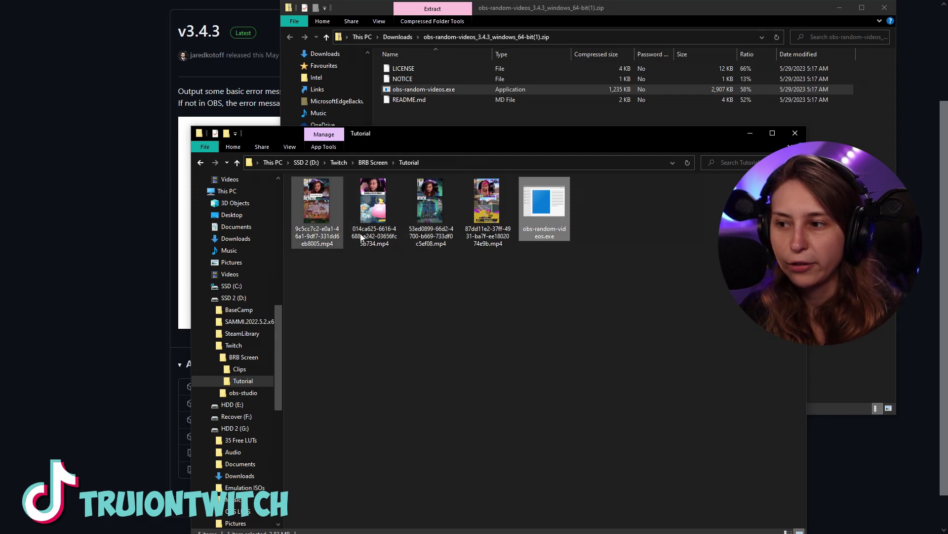
Launch obs-random-videos.exe from Tutorial, allowing the unverified program to run.
double_click(556, 211)
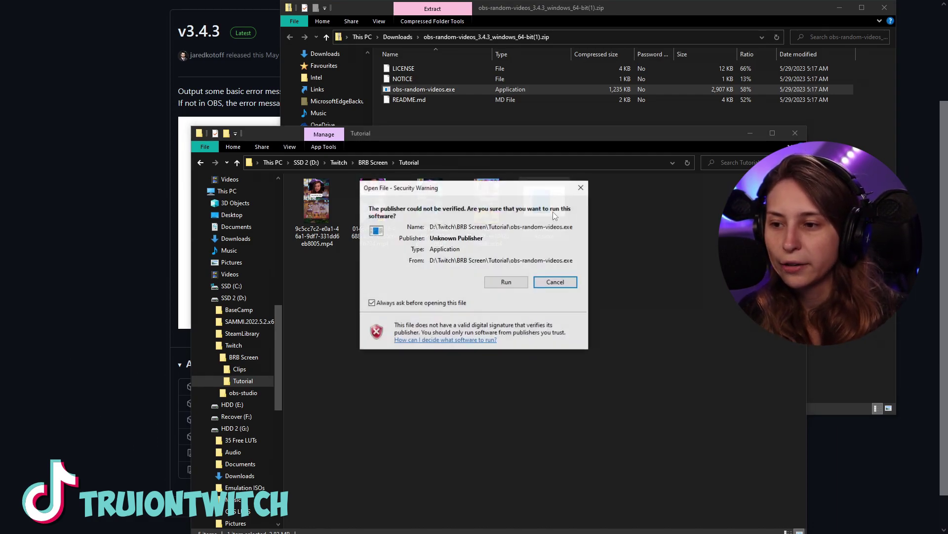
click(507, 282)
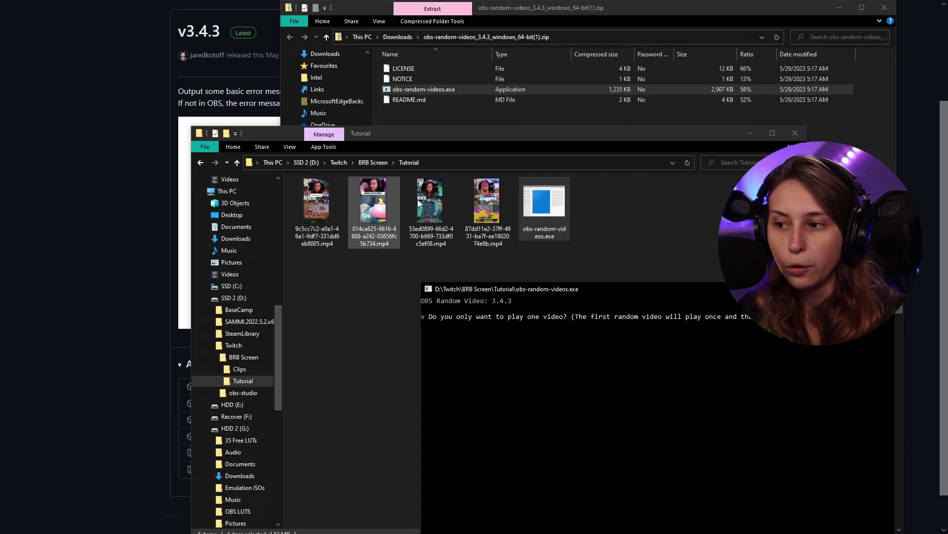
click(440, 230)
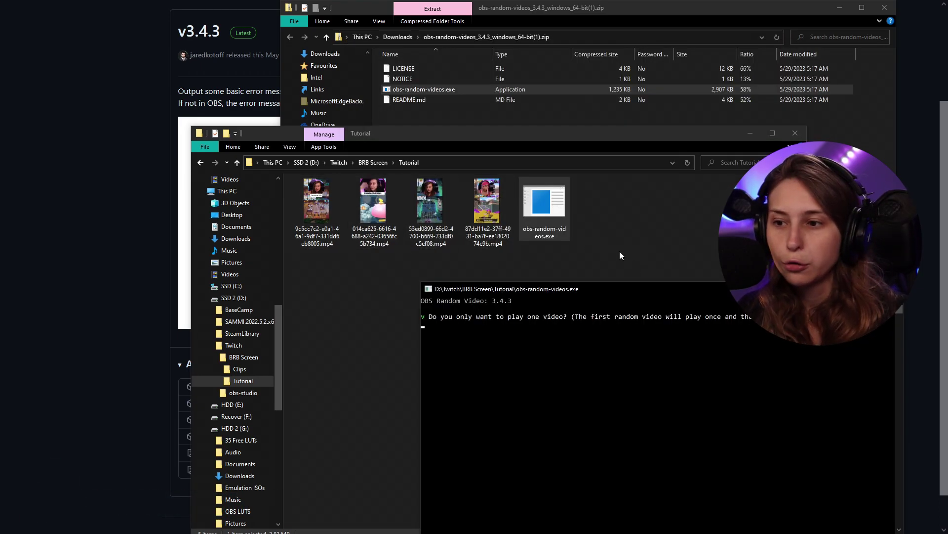
drag(692, 286, 672, 139)
Answer 'no' to the single-video, looping and transition-video prompts to generate obs-random-videos.html.
text(no)
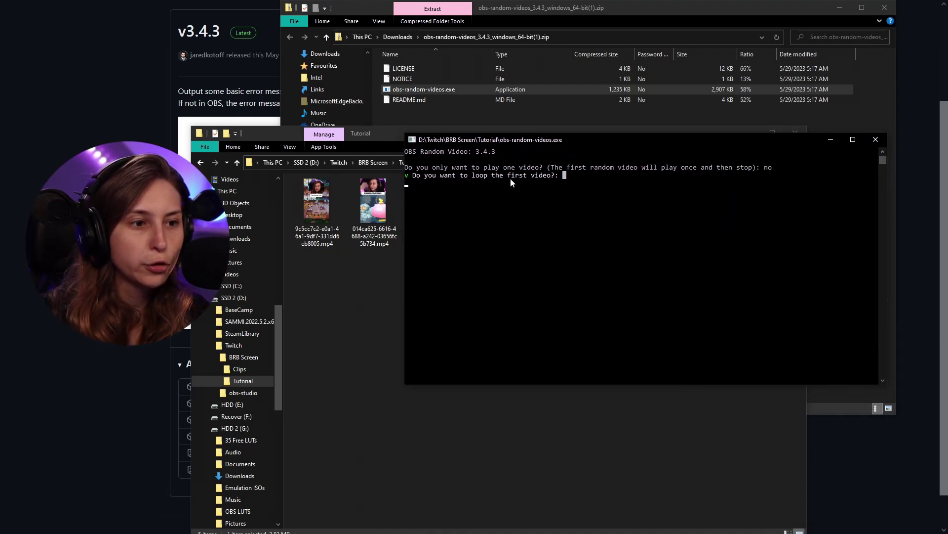
drag(514, 139, 454, 298)
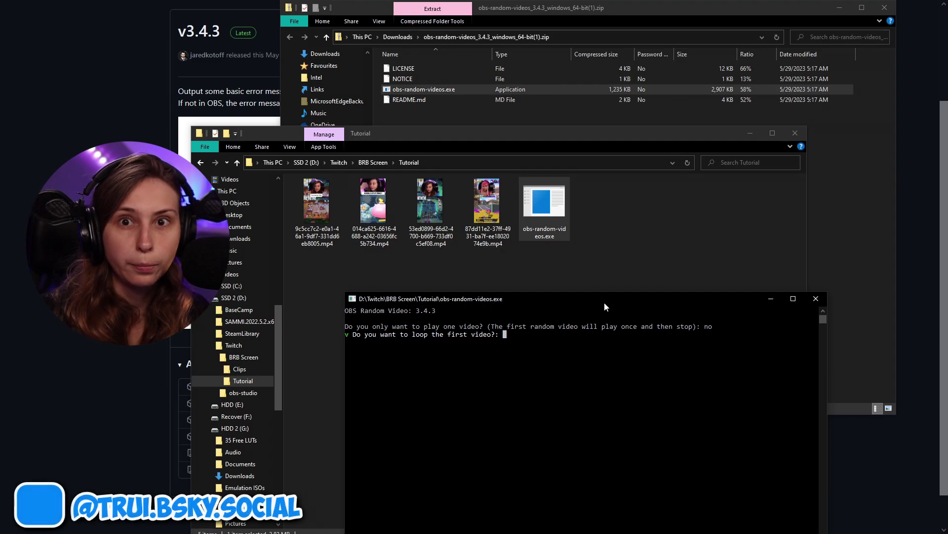
drag(604, 301, 646, 122)
text(no)
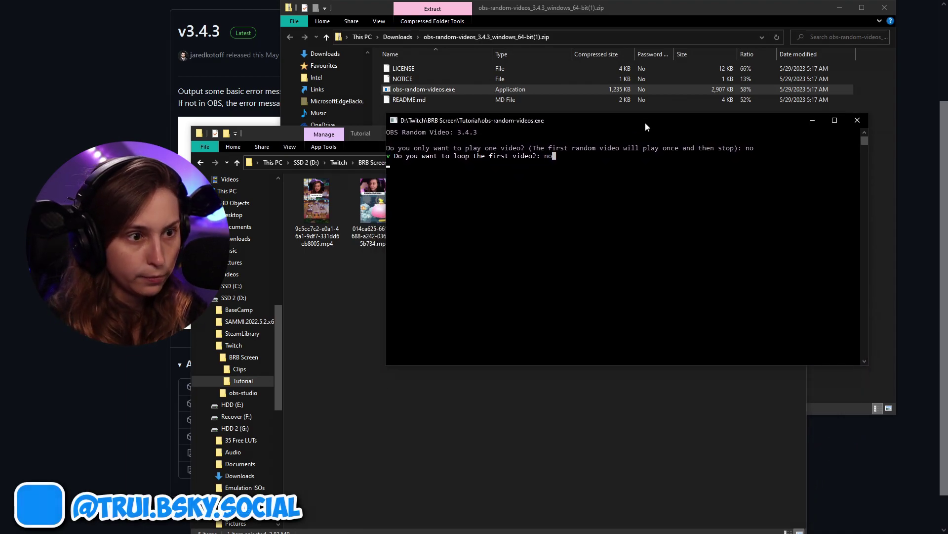
key(Return)
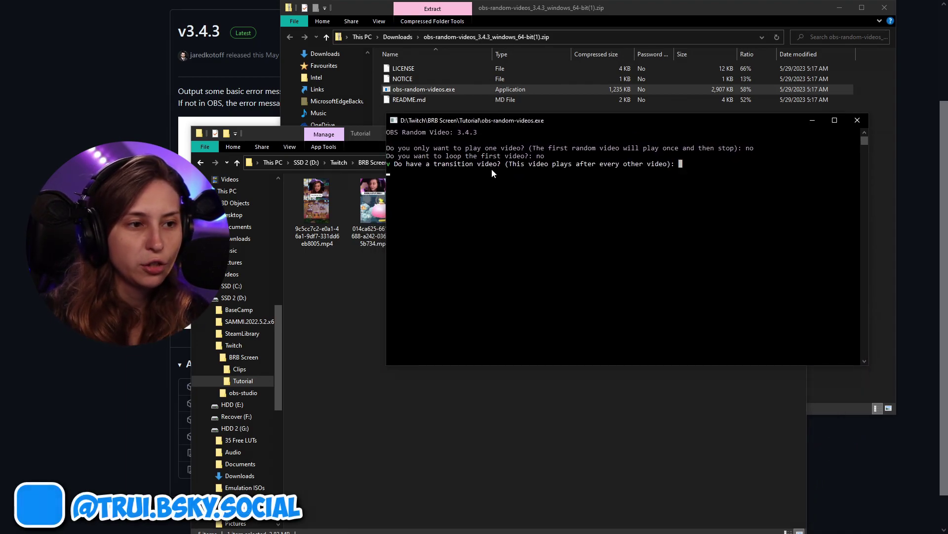
drag(580, 124, 540, 284)
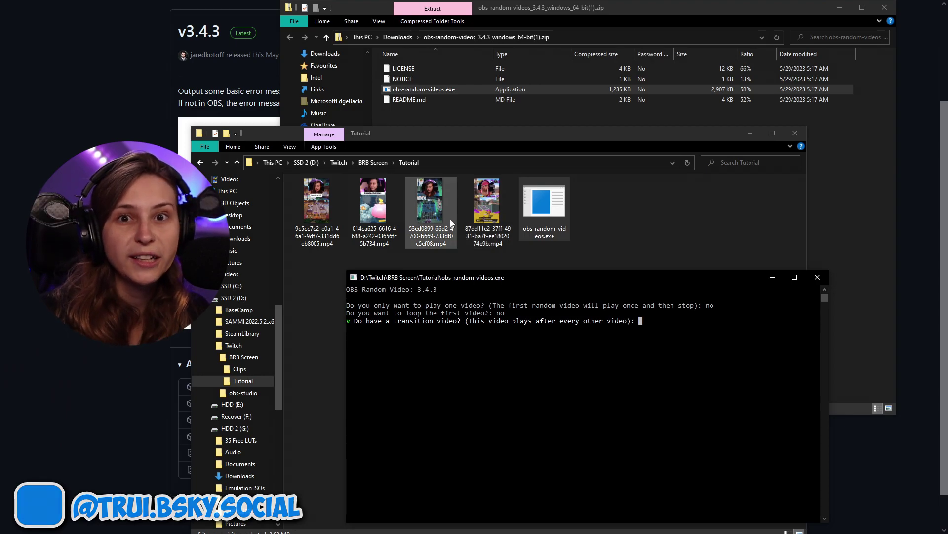
drag(633, 280, 642, 141)
text(no)
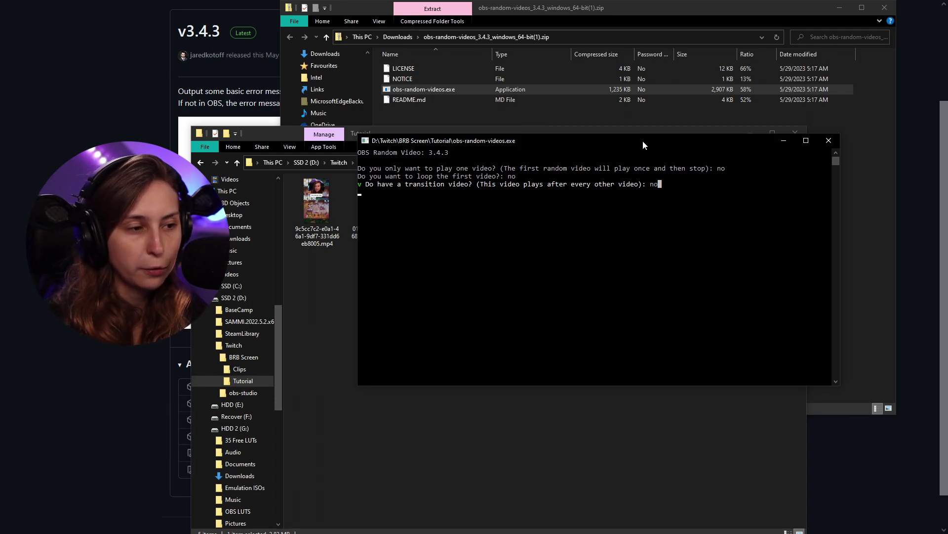
key(Return)
drag(607, 221, 607, 186)
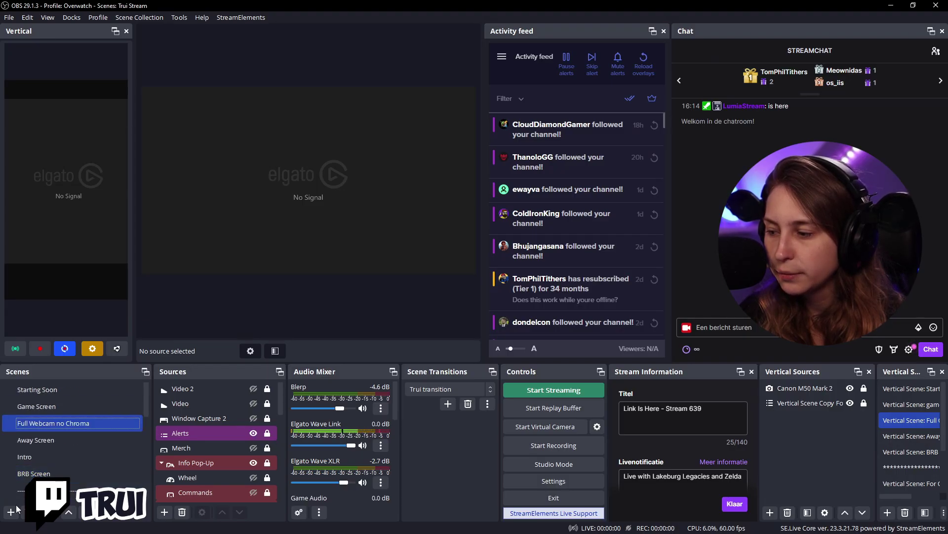
Add a new scene, Scene 2, then a Browser source in it named 'Clip Tutorial'.
click(12, 512)
click(456, 286)
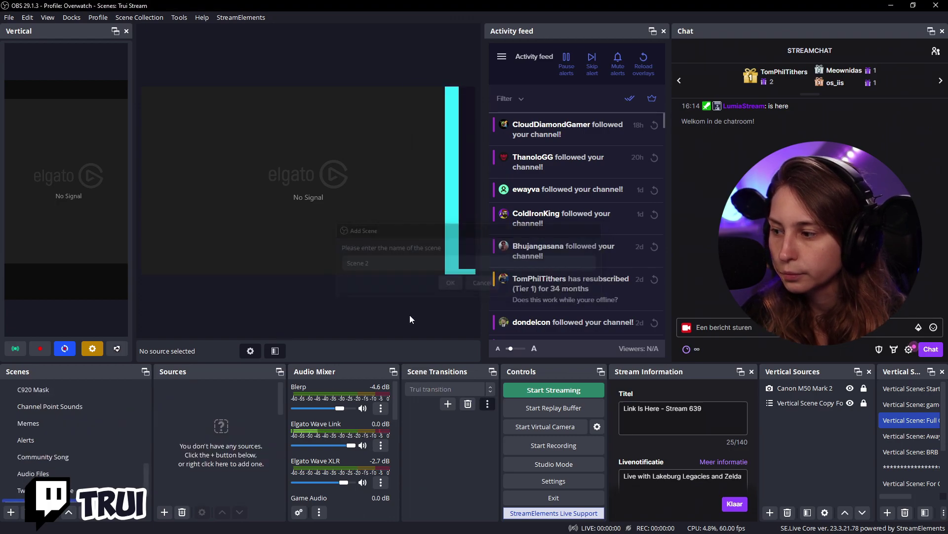
click(164, 512)
click(216, 306)
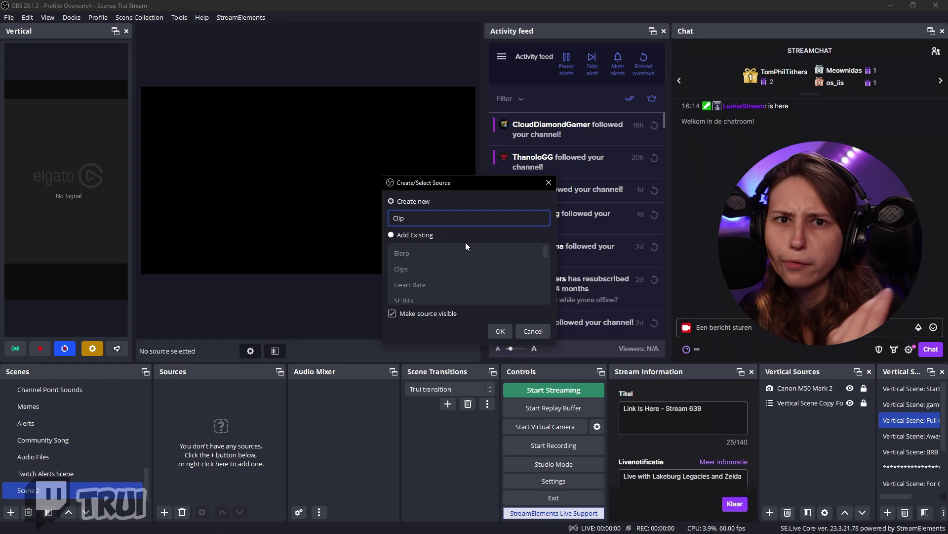
text(Clip)
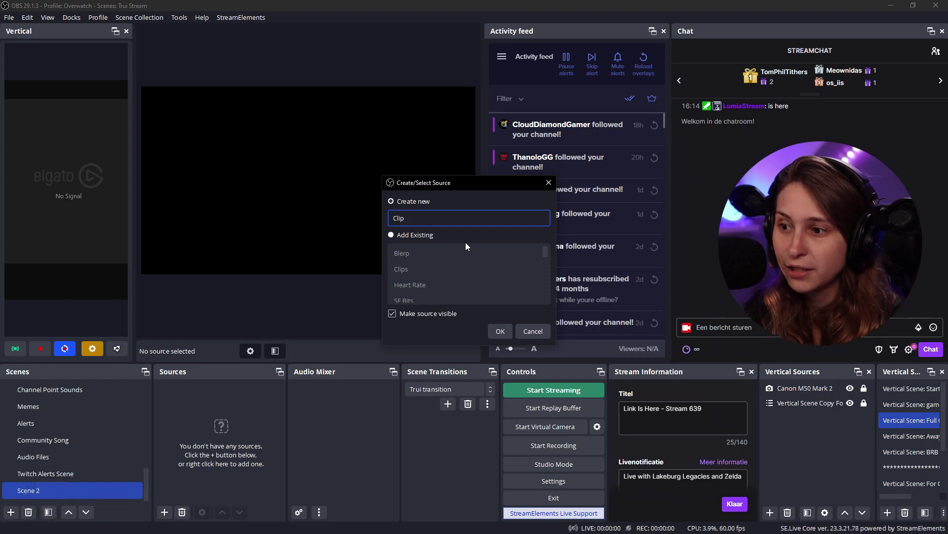
text( Tutorial)
key(Return)
Enable Local File and pick D:/Twitch/BRB Screen/Tutorial/obs-random-videos.html as the source file.
click(361, 270)
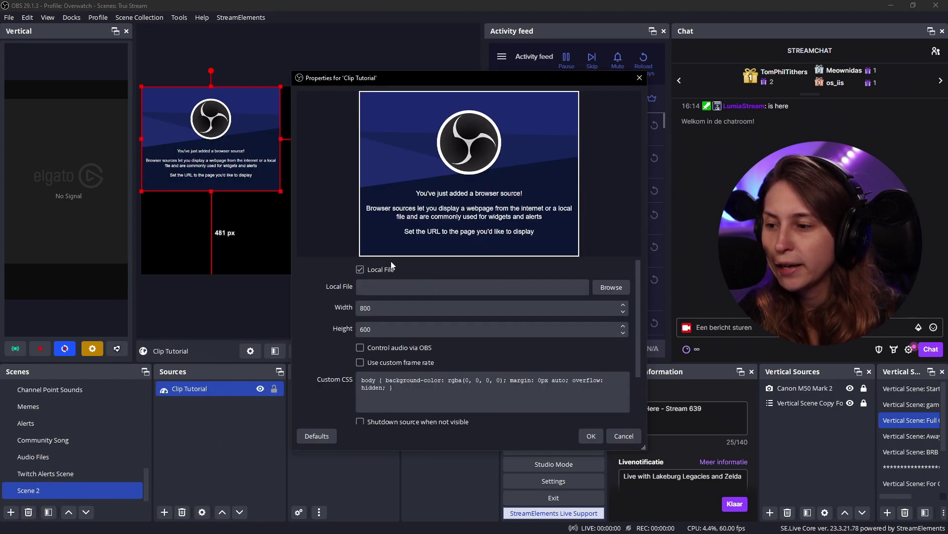
click(611, 288)
key(alt+Tab)
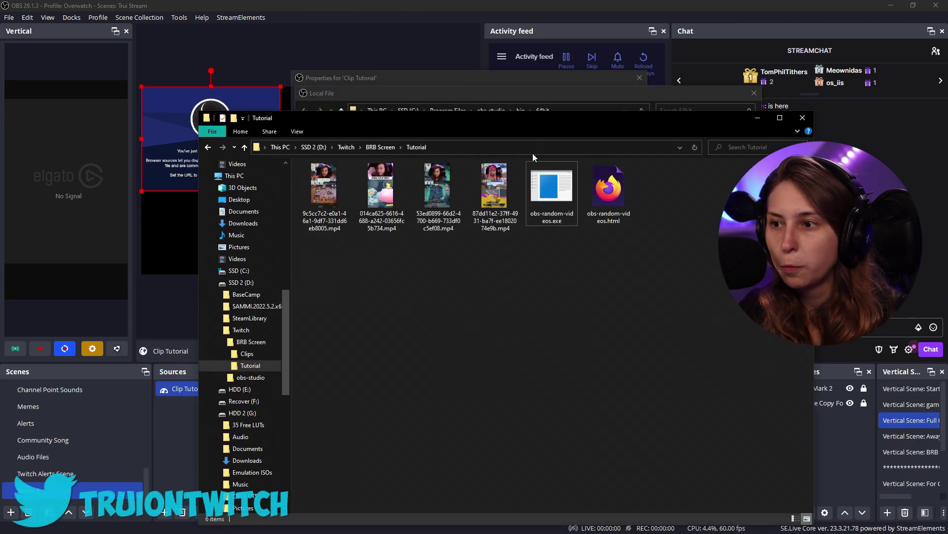
click(536, 89)
key(Return)
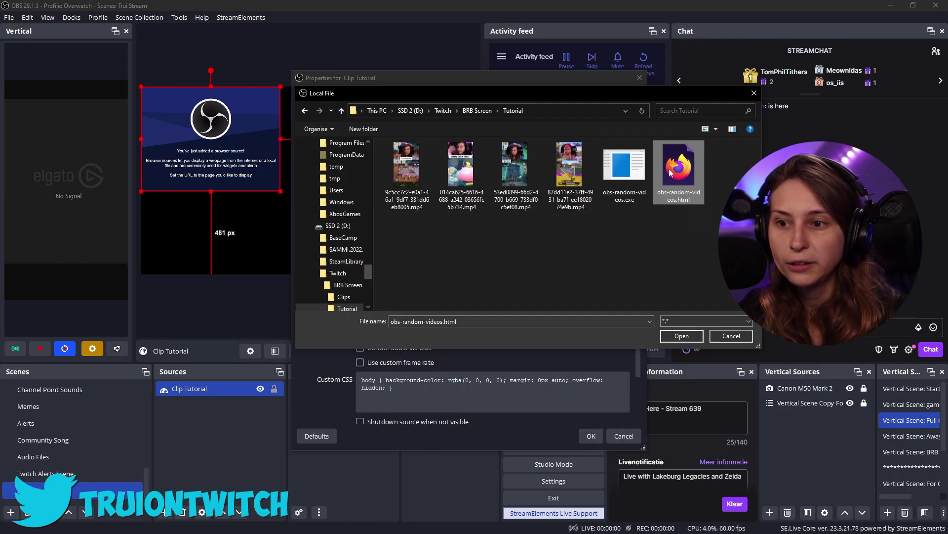
click(682, 335)
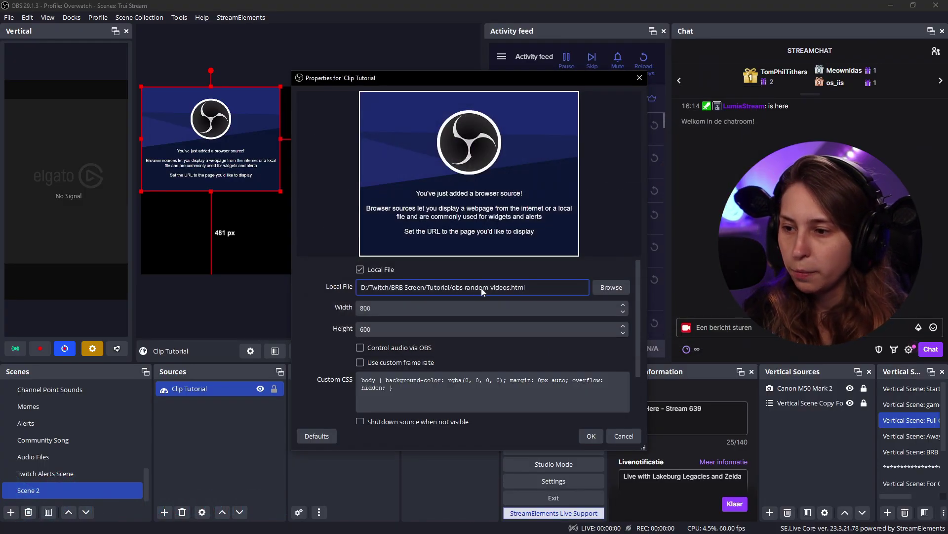
Copy the local html path, untick Local File and paste the path into the URL field.
triple_click(395, 289)
key(ctrl+c)
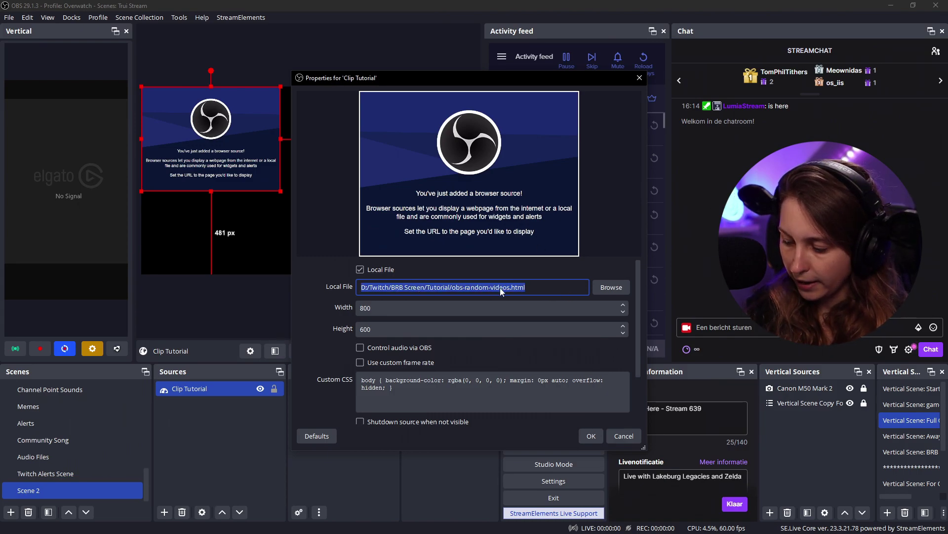
click(359, 270)
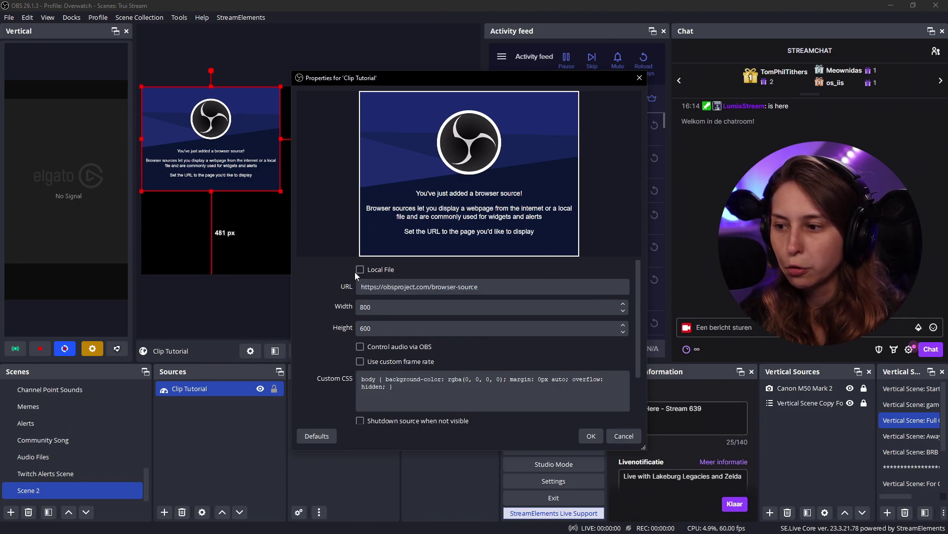
key(ctrl+v)
Set the browser source to width 1920 and height 1080, and clear the custom CSS.
key(Tab)
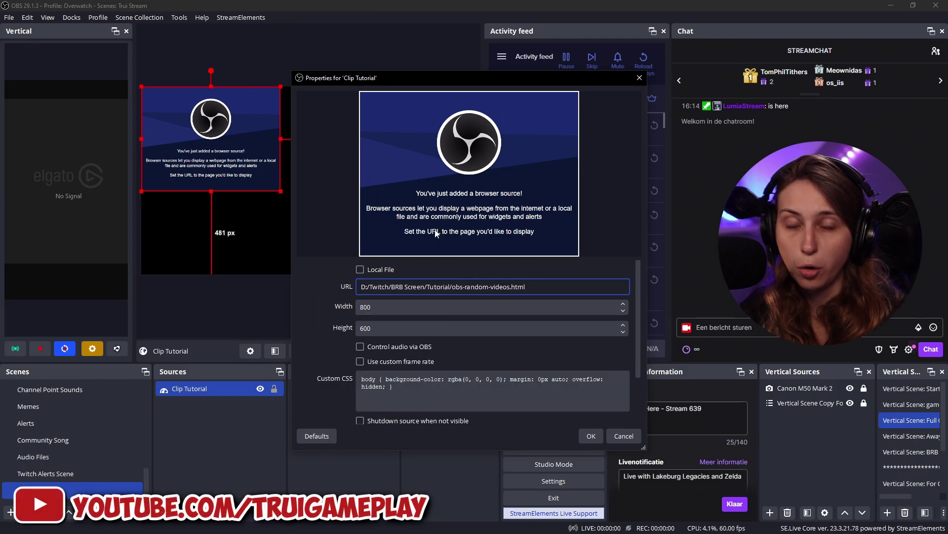
text(1920)
key(Tab)
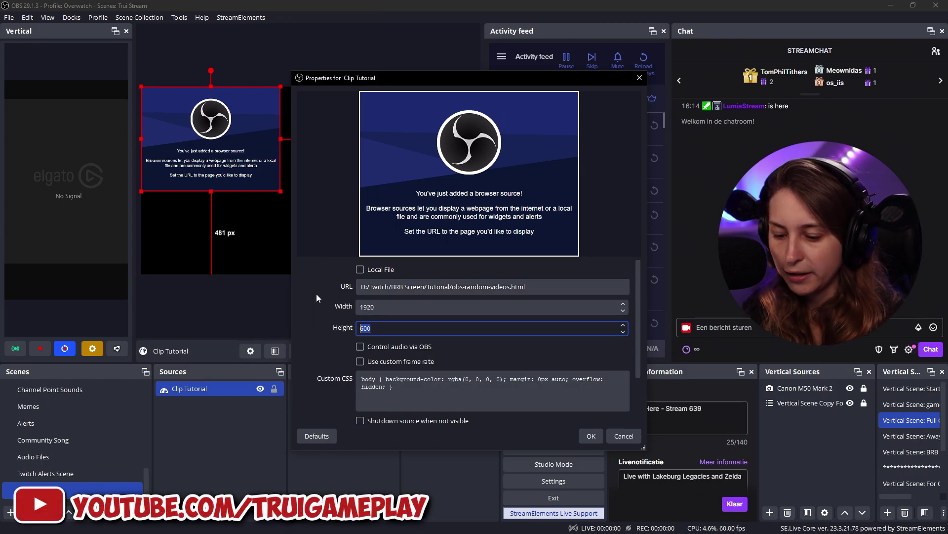
text(1080)
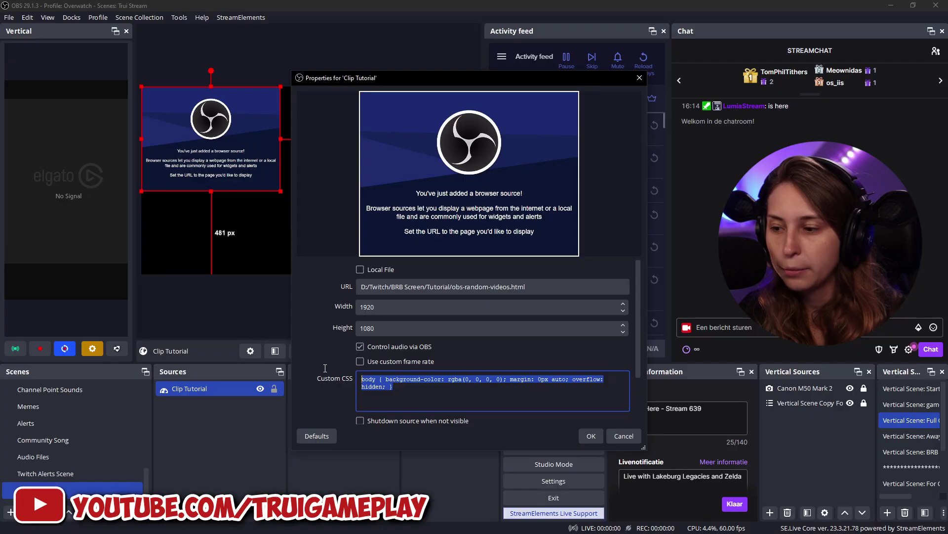
key(BackSpace)
scroll(379, 378, down, 2)
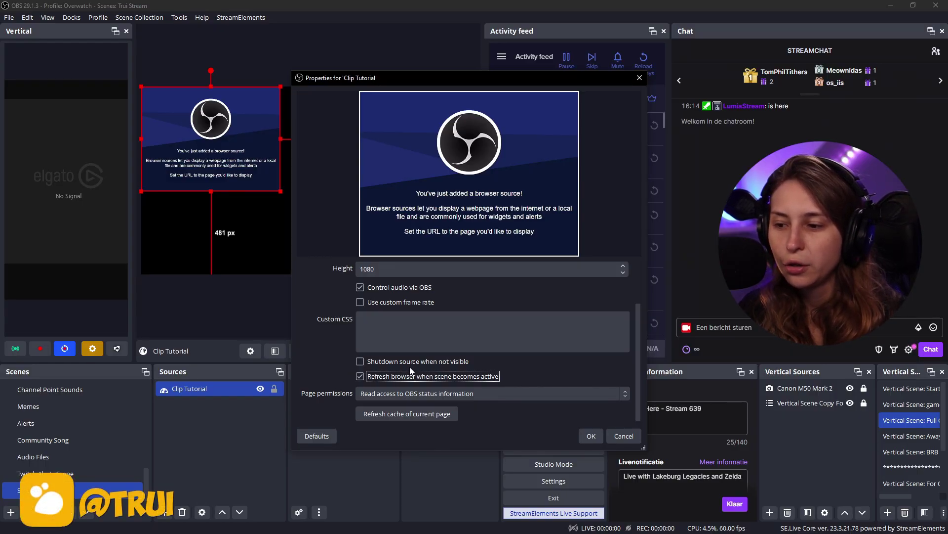
scroll(540, 360, down, 1)
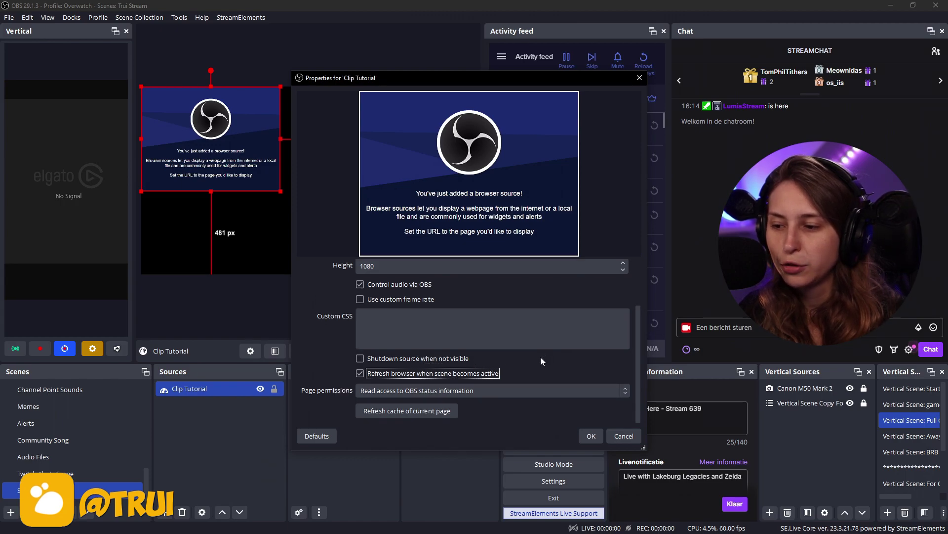
Apply the Clip Tutorial properties, confirm the Scene 2 name and nudge the clip in the preview.
click(590, 439)
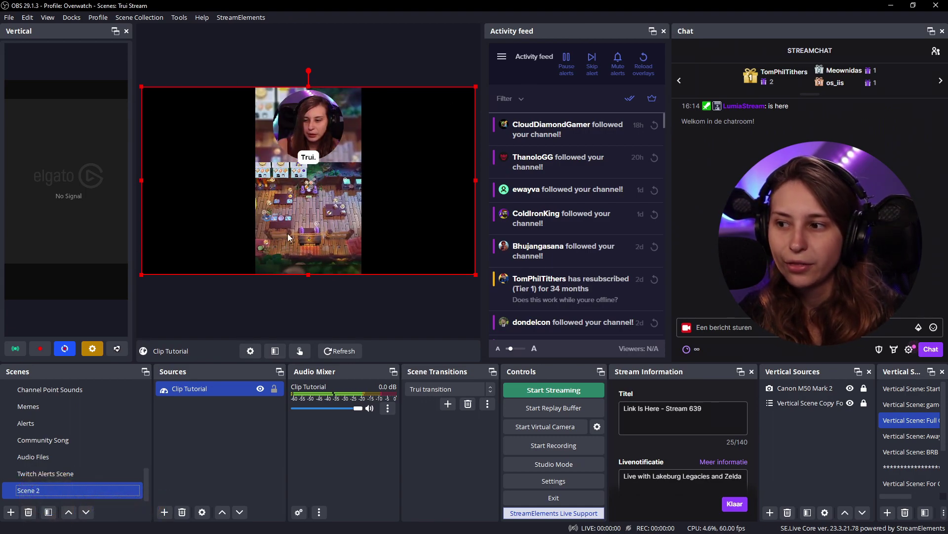
click(323, 145)
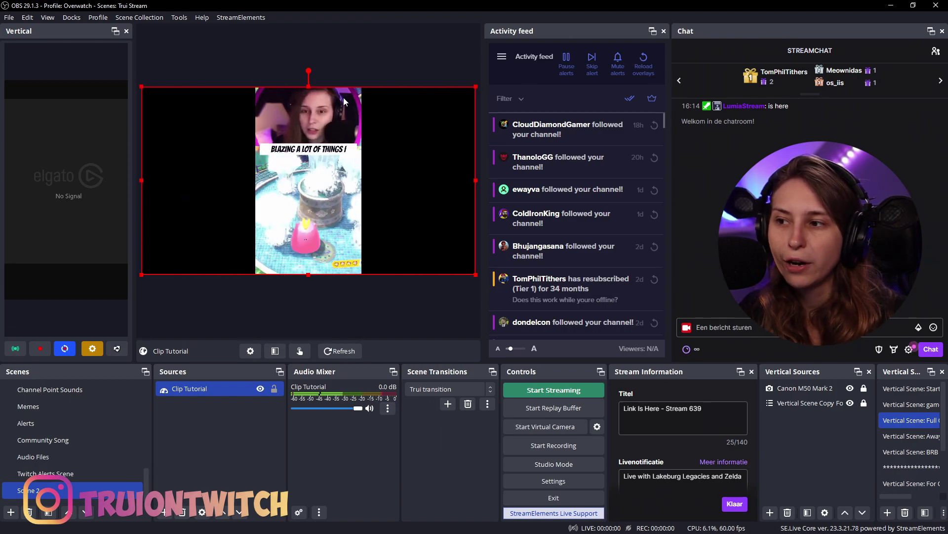
mouse_move(342, 124)
mouse_down()
mouse_move(301, 133)
mouse_move(252, 125)
mouse_move(343, 124)
mouse_up()
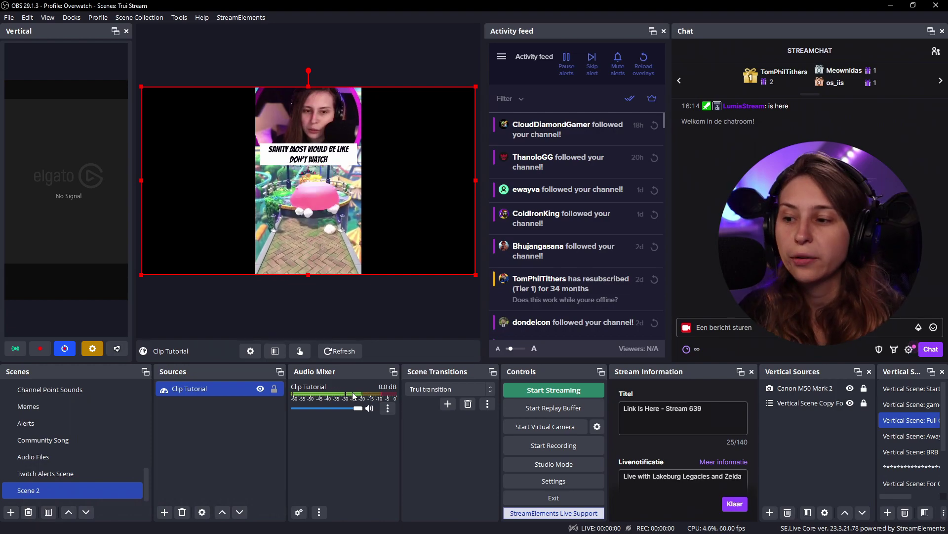
click(388, 408)
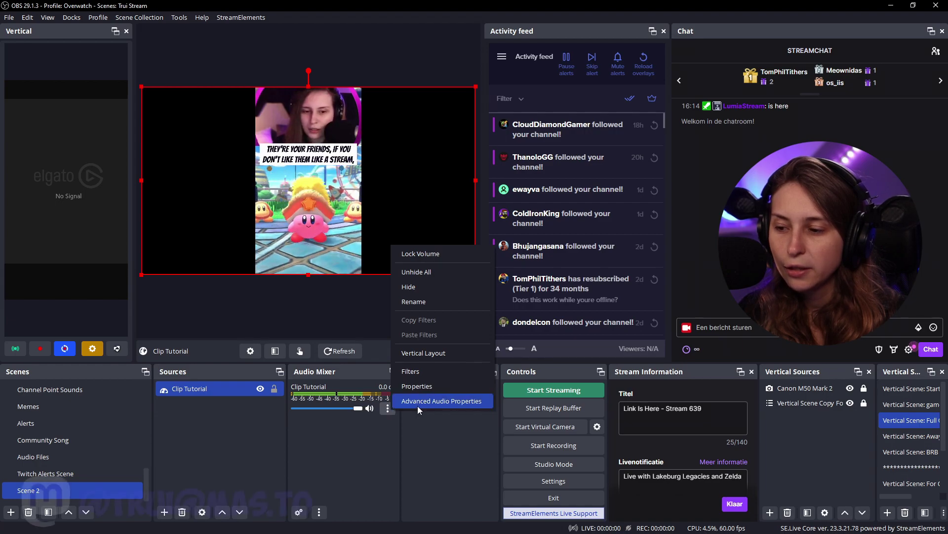
Set Clip Tutorial's Audio Monitoring to Monitor and Output in Advanced Audio Properties.
click(416, 400)
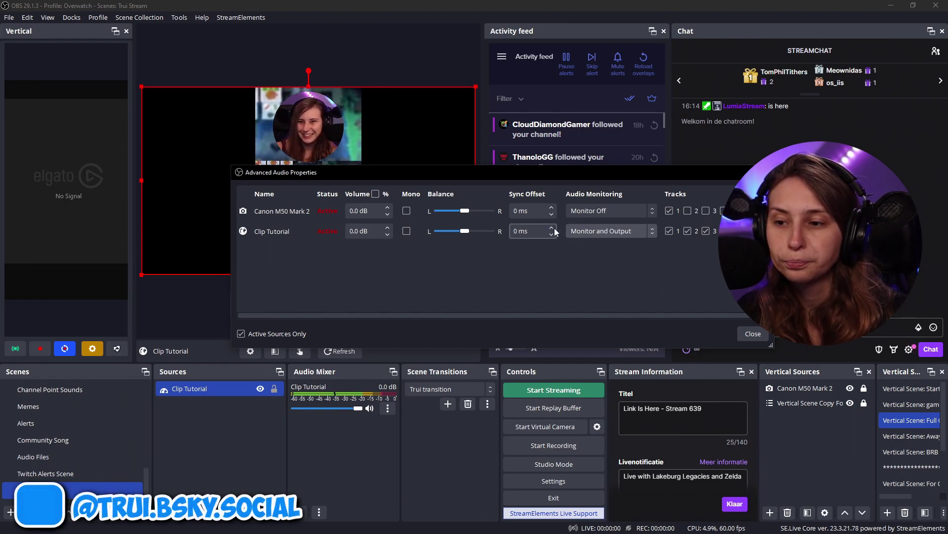
Close the audio settings, hide and reshow Clip Tutorial for a fresh clip, and mute it.
click(761, 338)
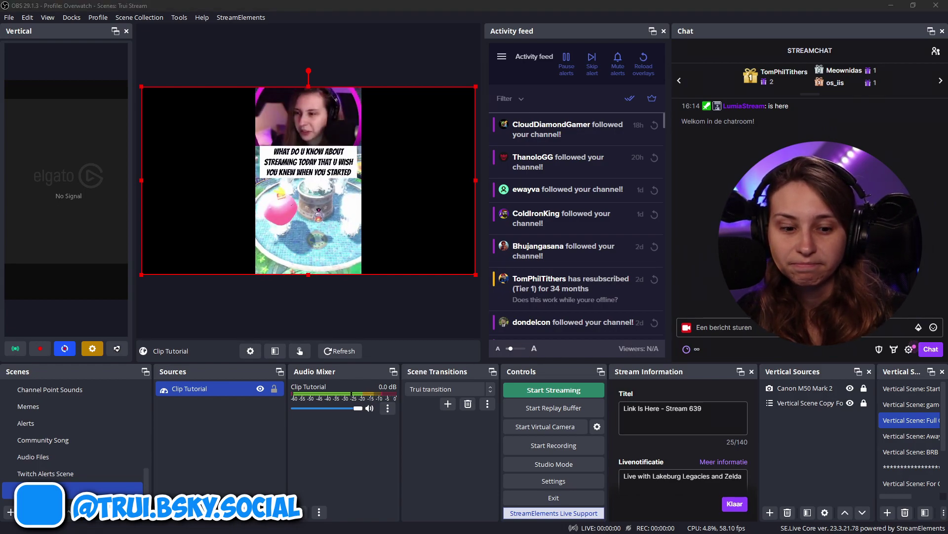
click(404, 437)
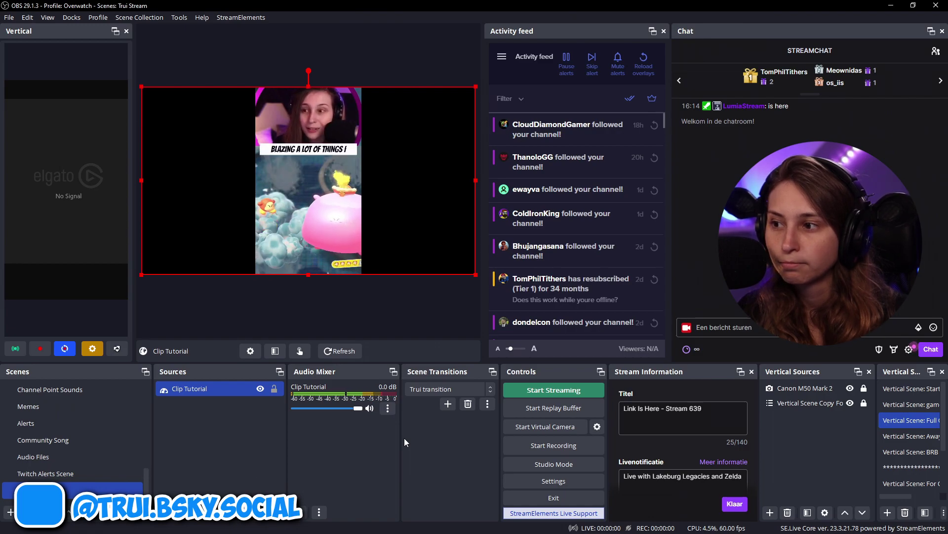
click(369, 408)
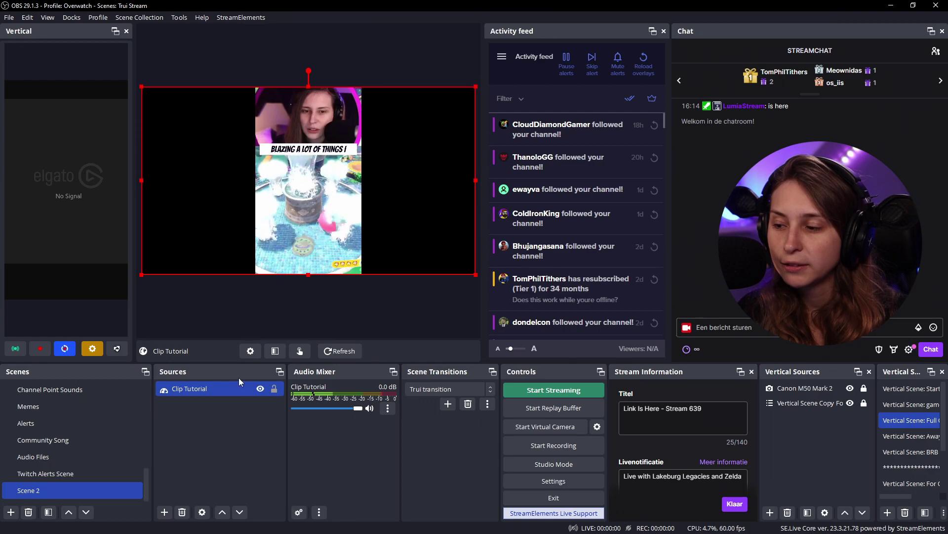
click(260, 389)
click(261, 389)
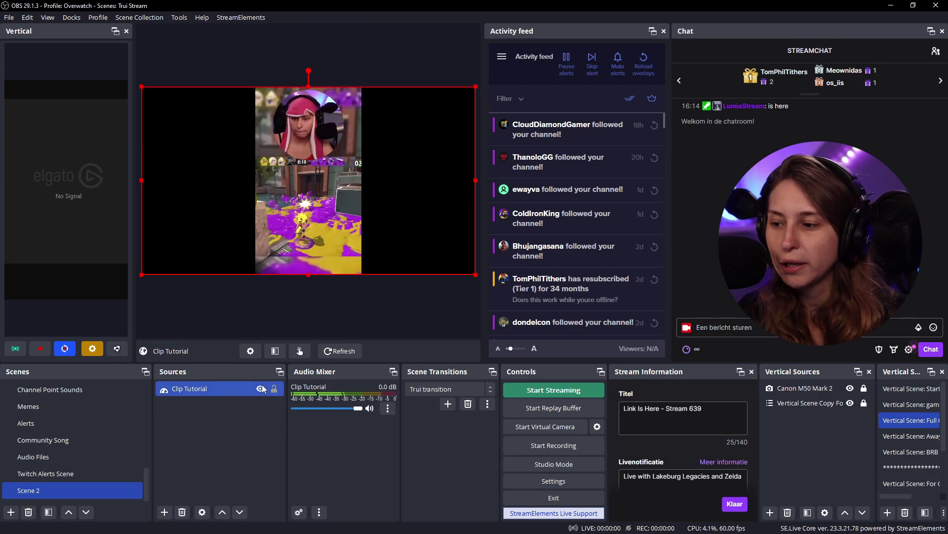
click(369, 409)
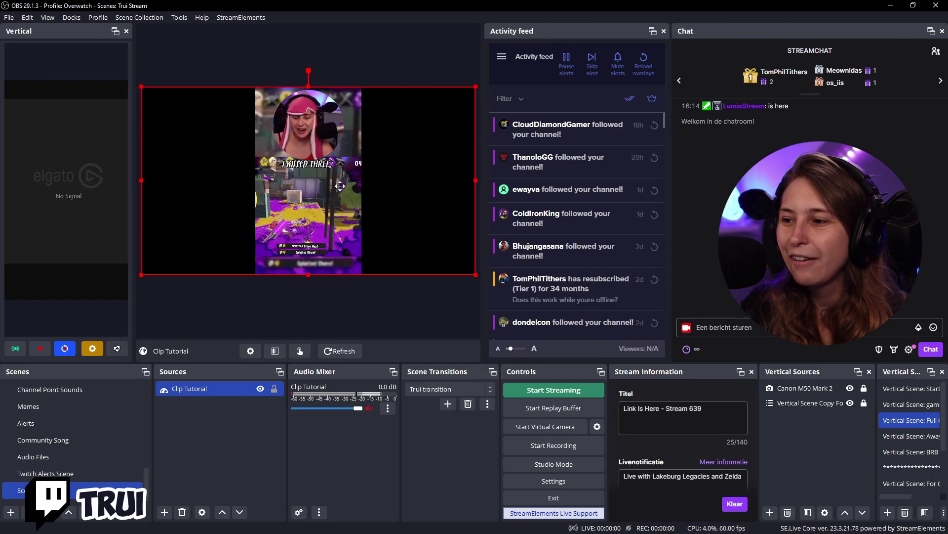
Reset the Clip Tutorial source's transform, then move the portrait clip to the canvas's right side.
mouse_move(454, 99)
mouse_down()
mouse_move(475, 66)
mouse_move(269, 164)
mouse_move(283, 121)
mouse_up()
right_click(280, 127)
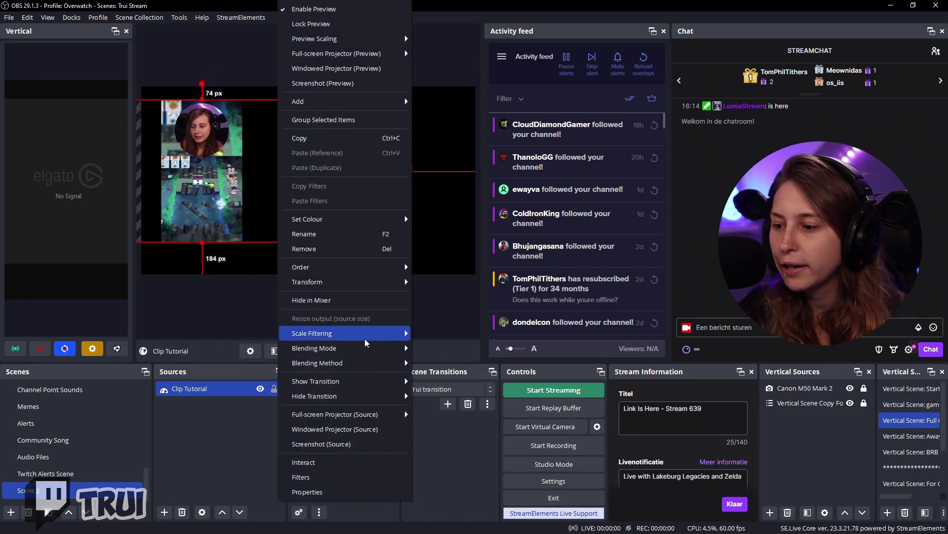
mouse_move(346, 282)
click(438, 326)
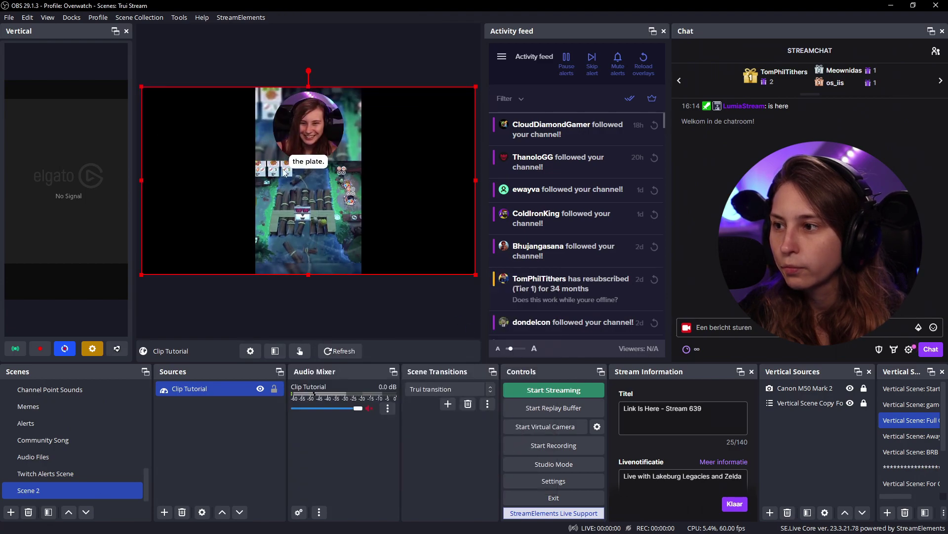
mouse_move(284, 168)
mouse_down()
mouse_move(160, 166)
mouse_move(290, 166)
mouse_up()
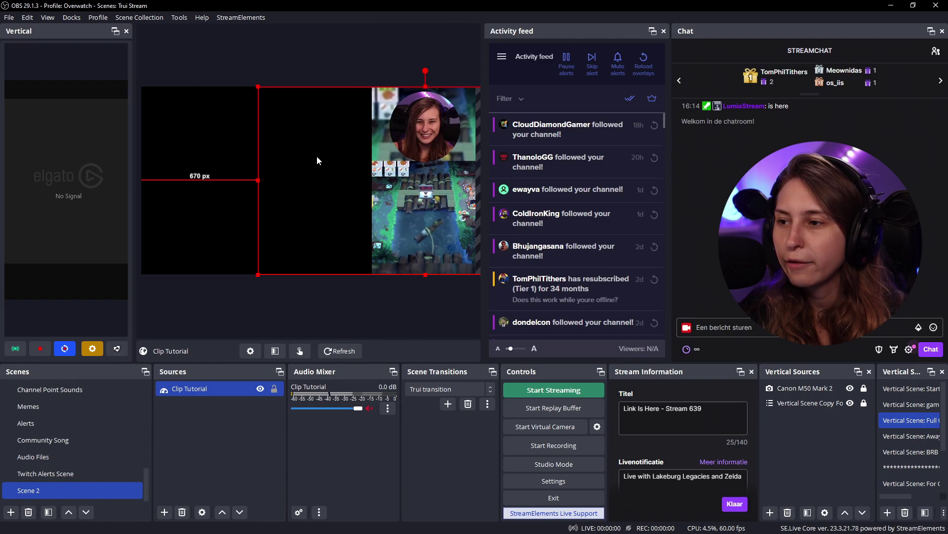
drag(391, 127, 376, 128)
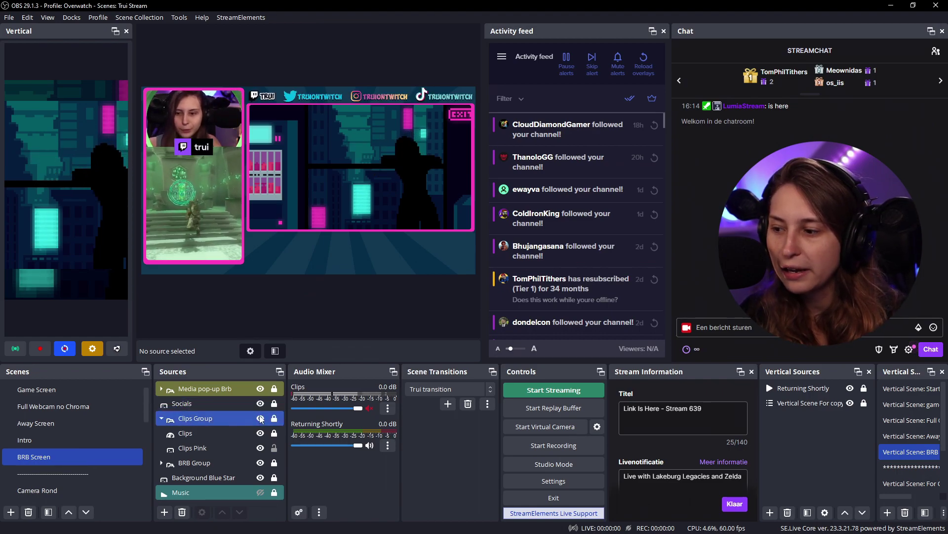
Select the Clips layer, hide its pink border, and toggle the Returning Shortly video off and on.
click(258, 433)
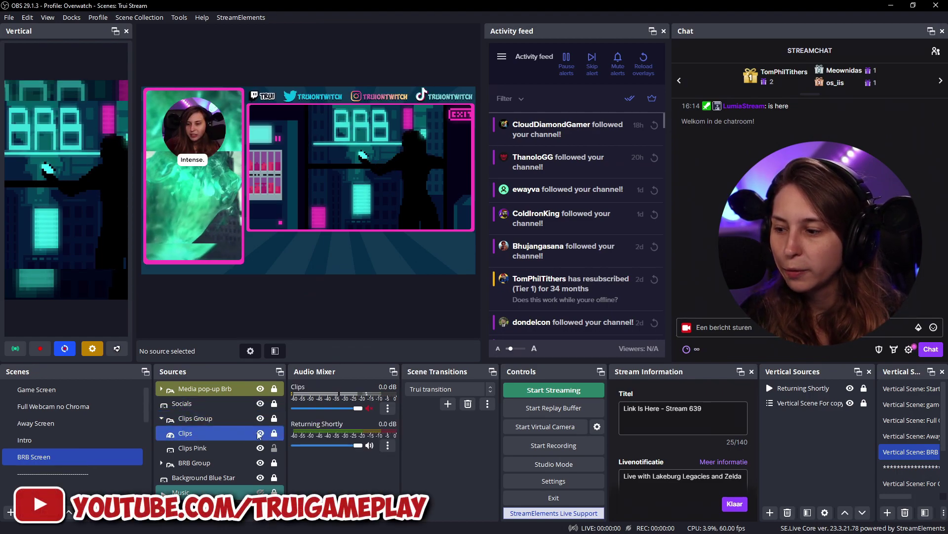
click(260, 448)
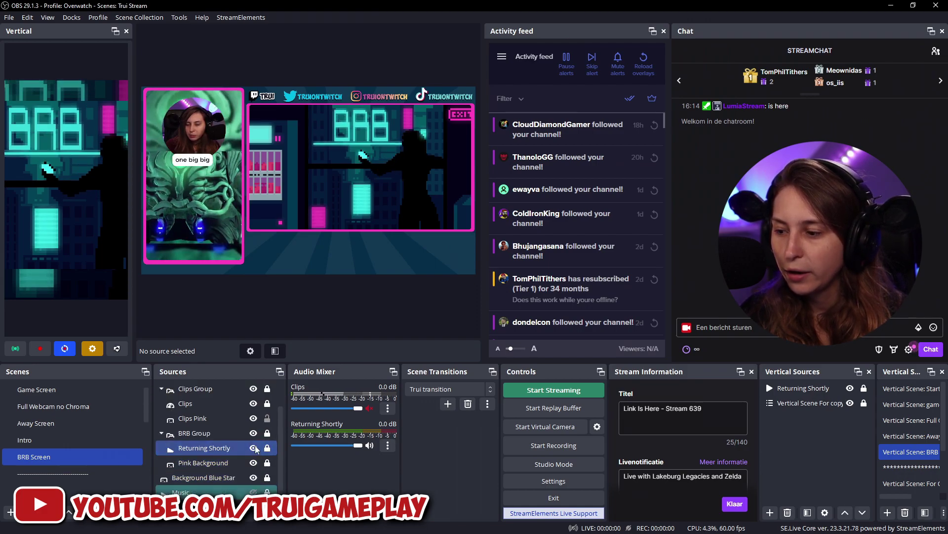
click(255, 448)
click(255, 449)
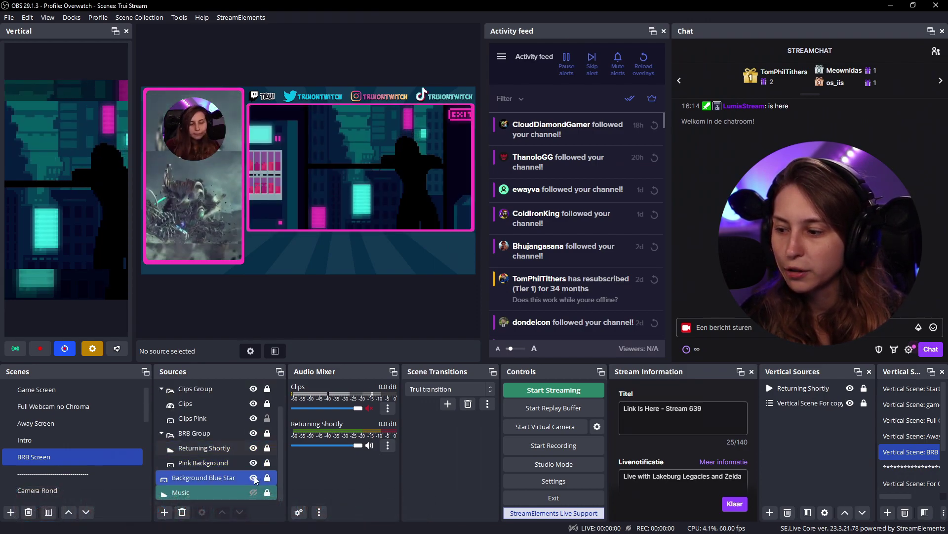
Toggle the Background Blue Star layer off and on, then select the Music and BRB Group layers.
click(254, 478)
click(254, 478)
click(250, 493)
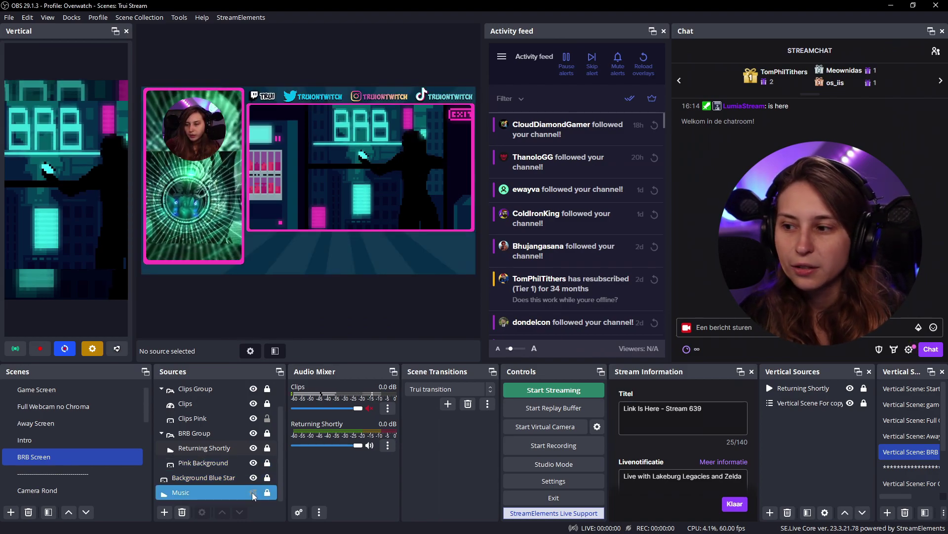
scroll(225, 465, up, 1)
click(225, 466)
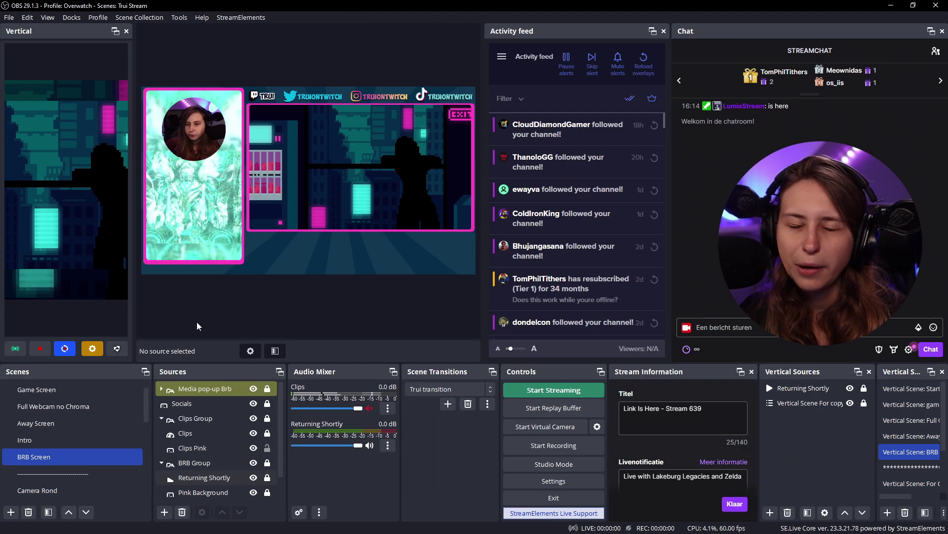